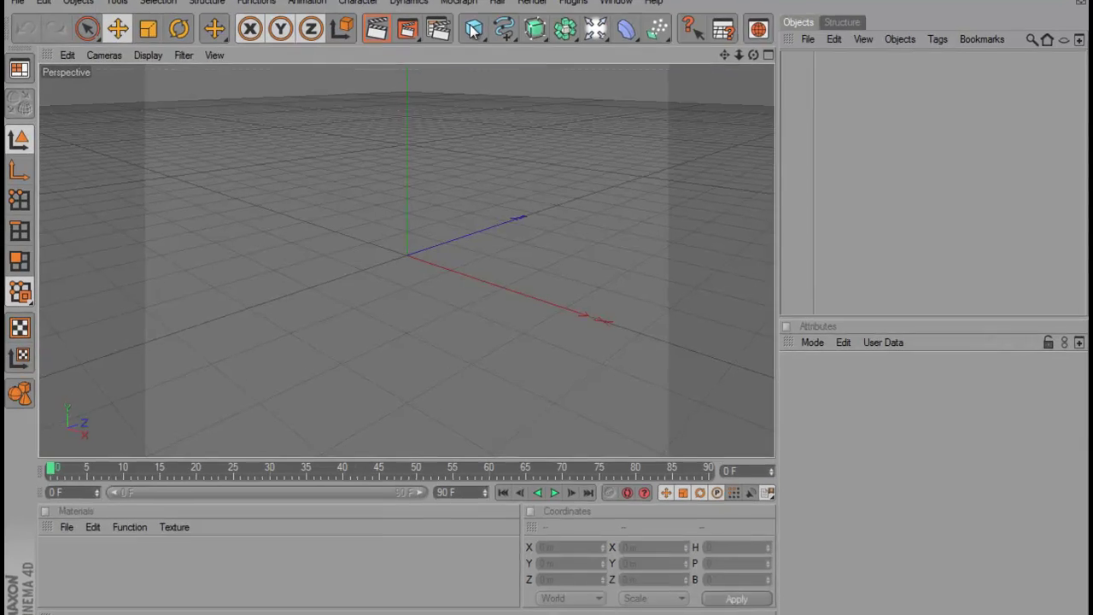
- Add a sphere with a 300 m radius and 40 segments
{"action": "left_click_drag", "start_coordinate": [473, 29], "coordinate": [592, 43]}
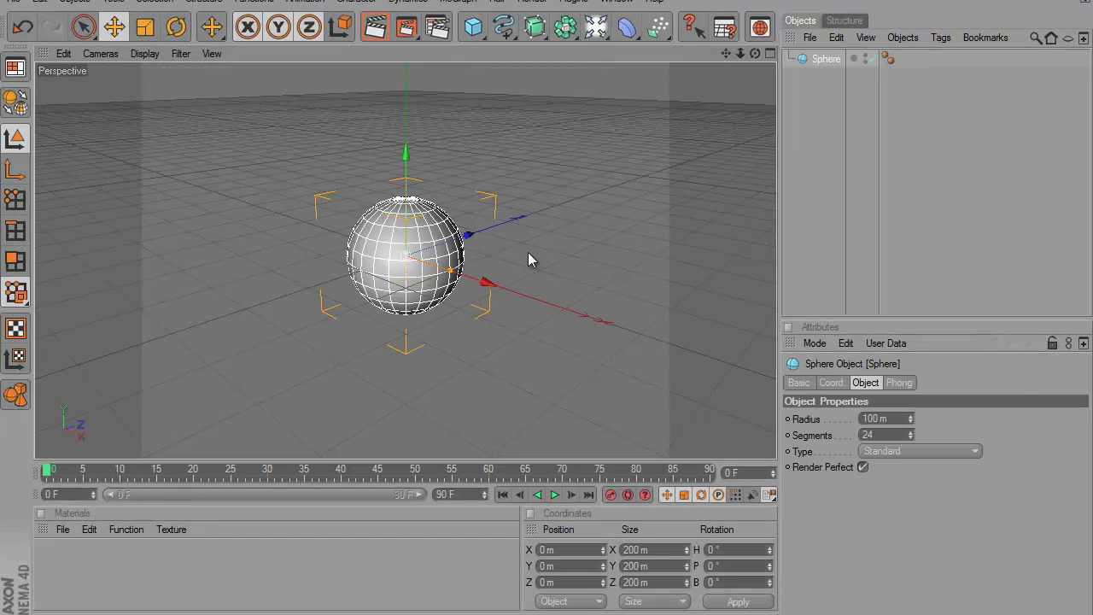
{"action": "left_click", "coordinate": [892, 418]}
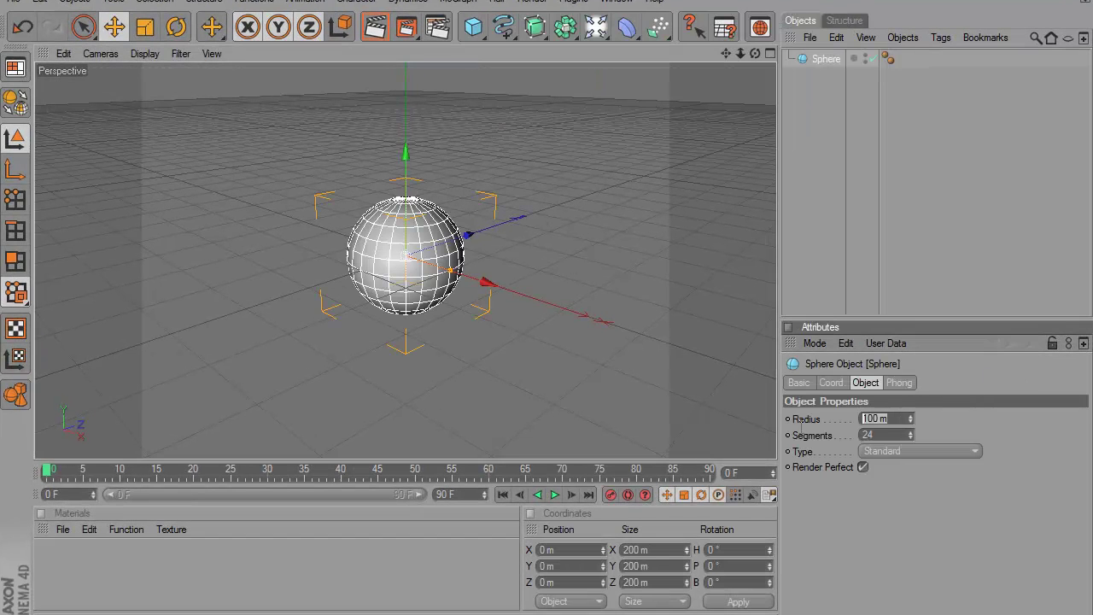
{"action": "type", "text": "300"}
{"action": "key", "text": "Tab"}
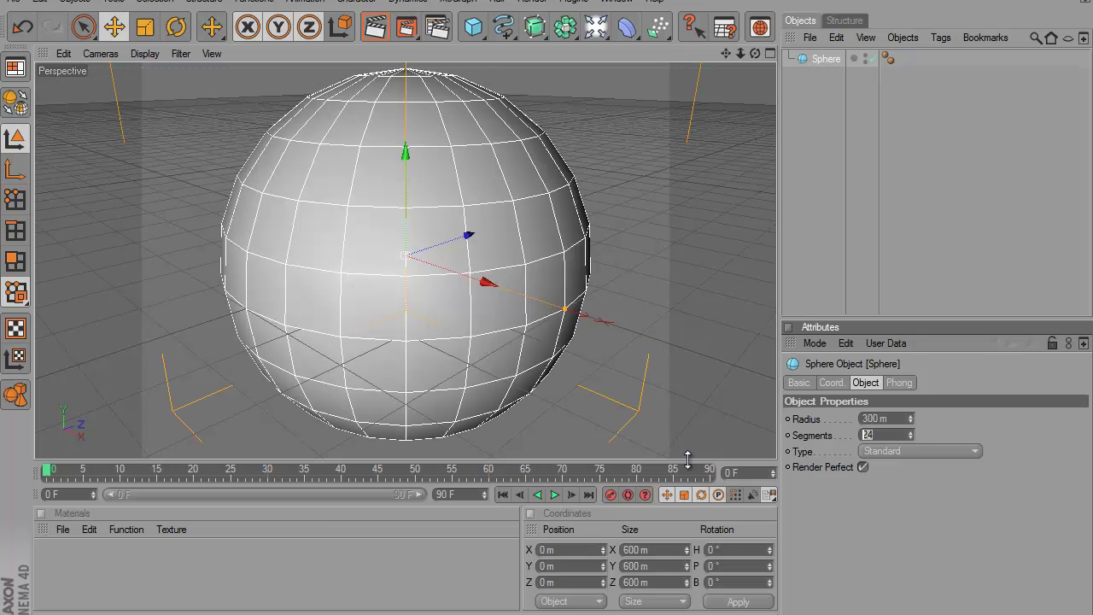
{"action": "type", "text": "40"}
{"action": "key", "text": "Return"}
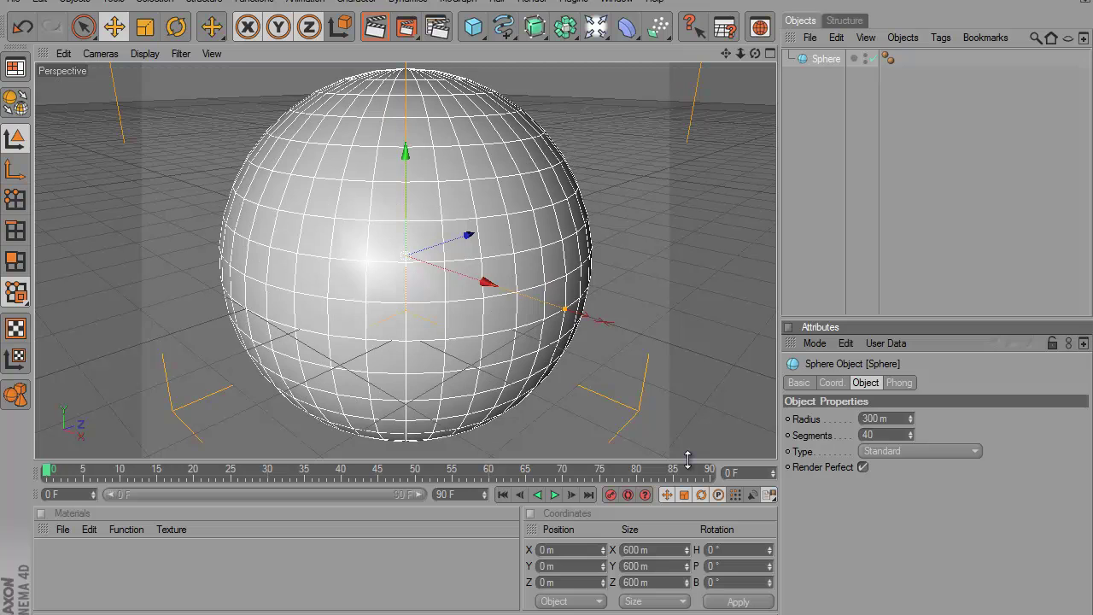
- Switch the sphere's type to Icosahedron for a triangulated mesh
{"action": "left_click", "coordinate": [875, 450]}
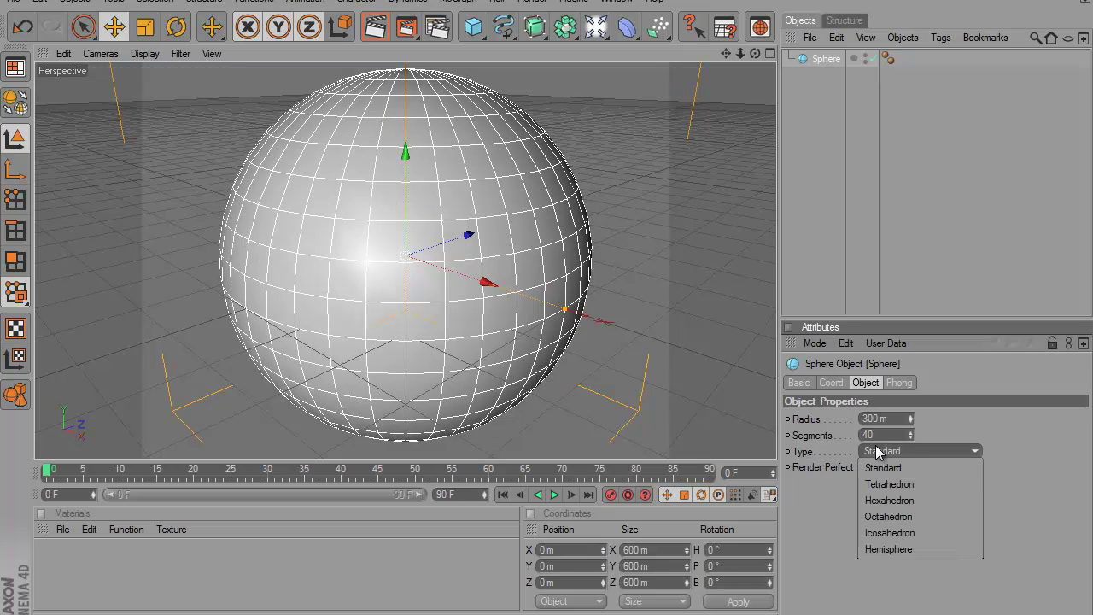
{"action": "left_click", "coordinate": [884, 533]}
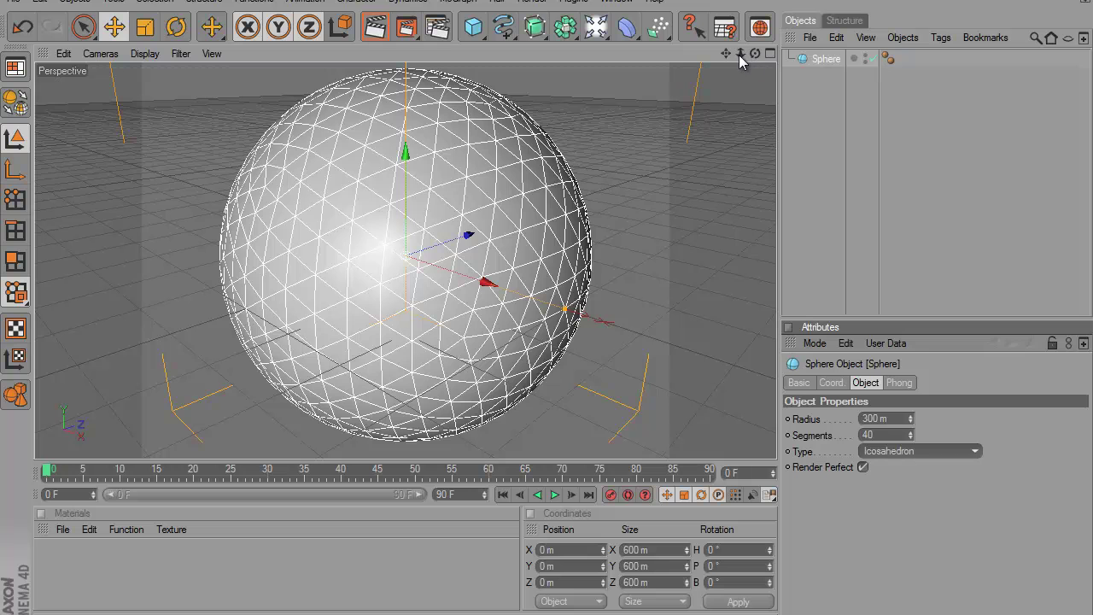
{"action": "left_click_drag", "start_coordinate": [727, 57], "coordinate": [727, 55]}
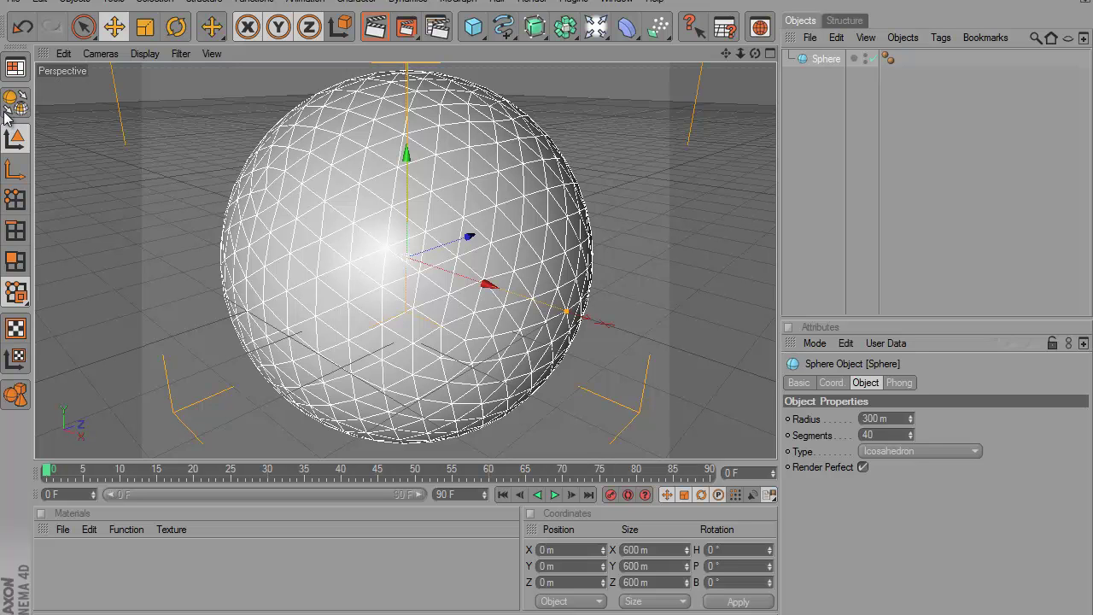
- Make the sphere editable, enter Polygons mode, and select all its polygons
{"action": "left_click", "coordinate": [15, 102]}
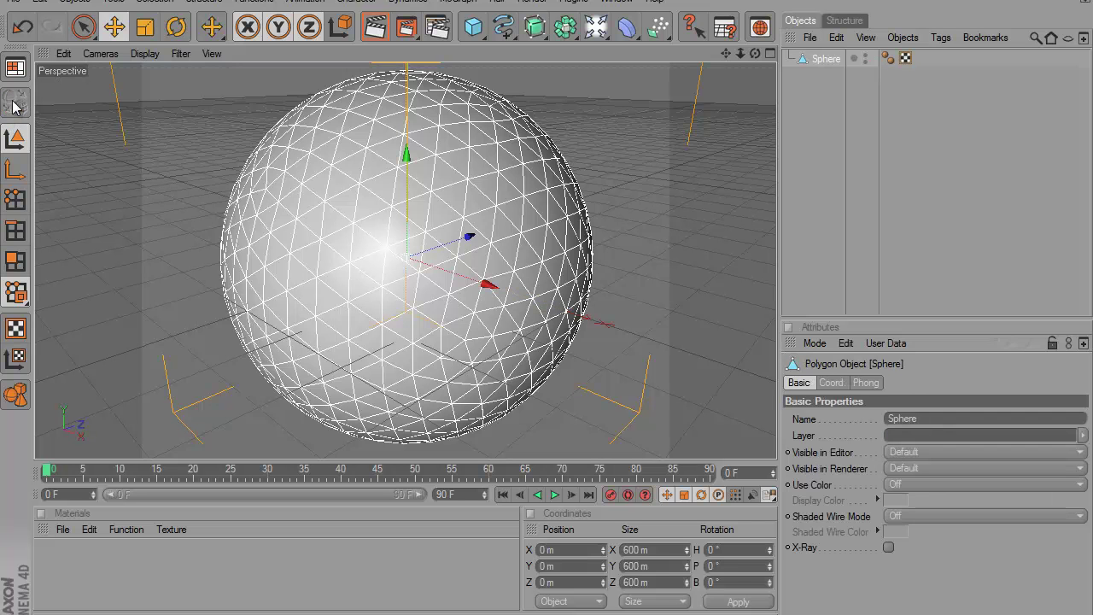
{"action": "left_click", "coordinate": [15, 261]}
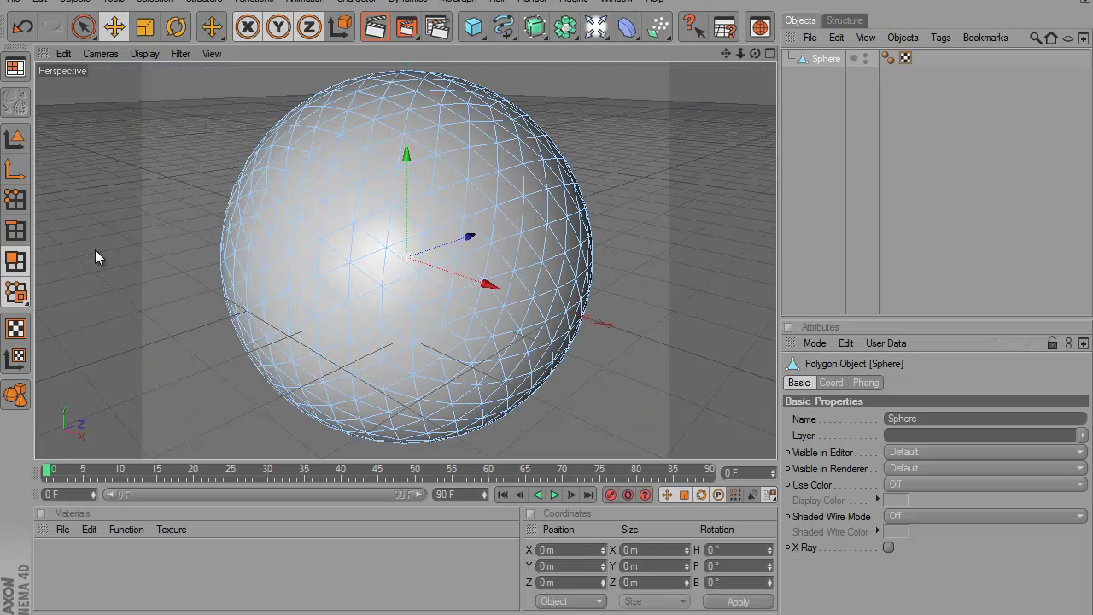
{"action": "left_click", "coordinate": [141, 0]}
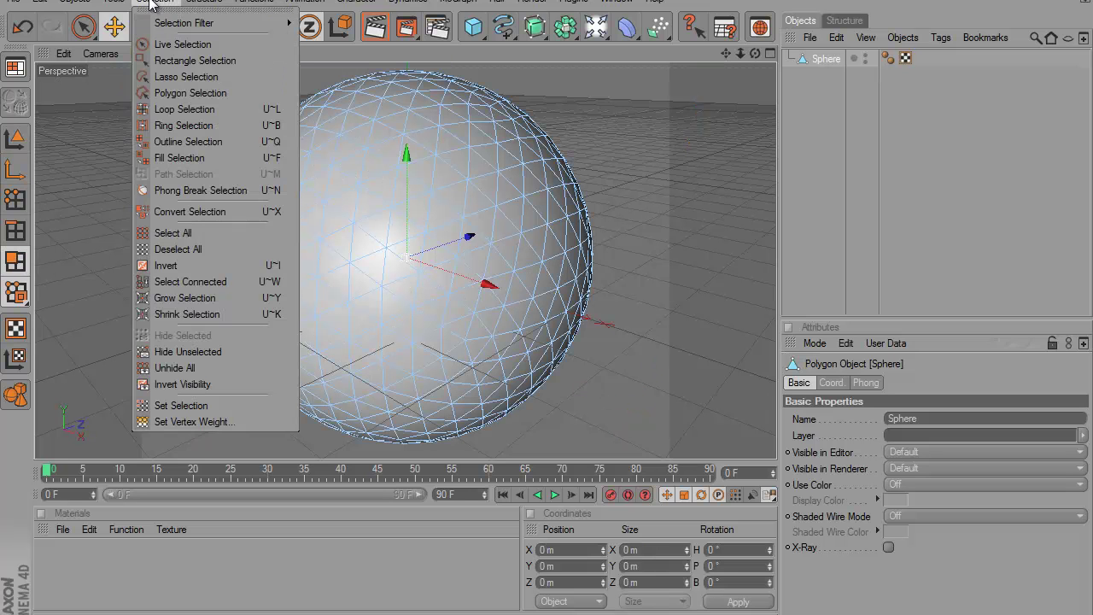
{"action": "left_click", "coordinate": [168, 109]}
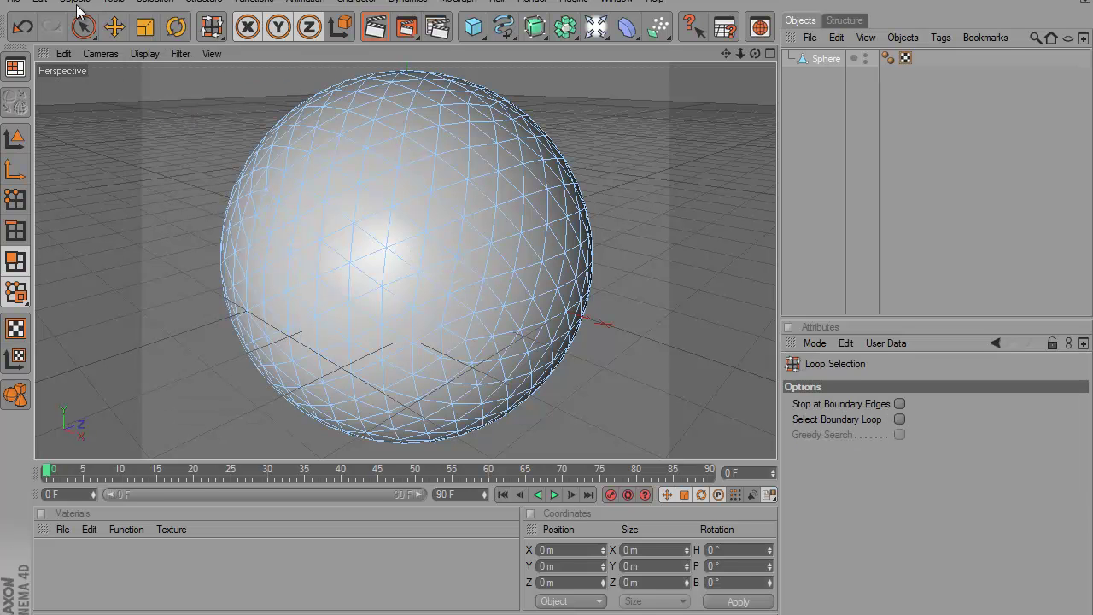
{"action": "left_click", "coordinate": [39, 0]}
{"action": "left_click", "coordinate": [80, 144]}
- Extrude the polygons individually with Preserve Groups off, 60 m offset, 90% variation
{"action": "right_click", "coordinate": [464, 248]}
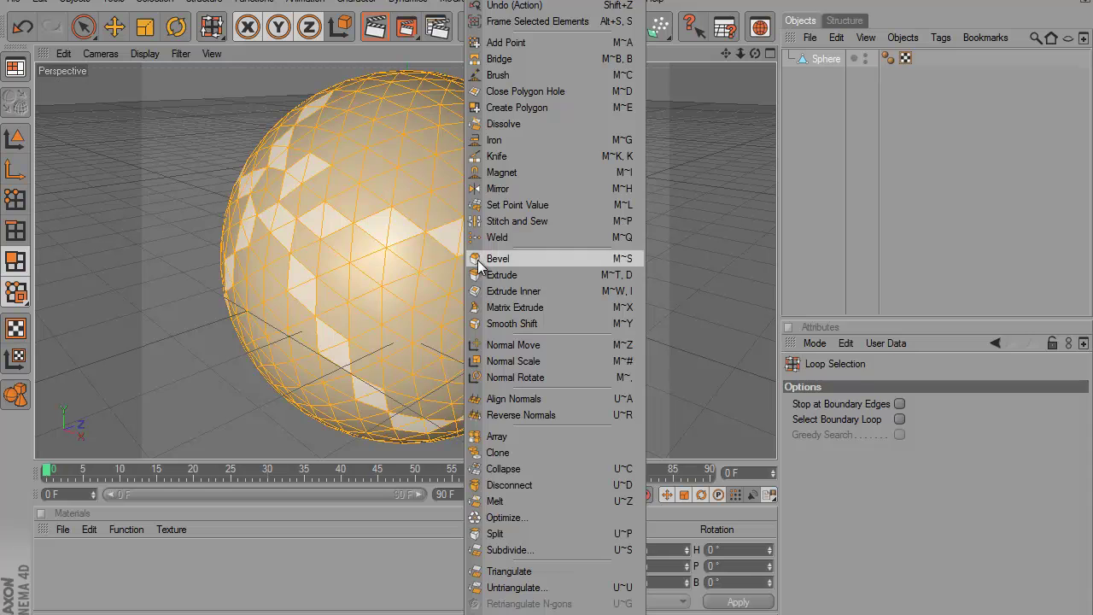
{"action": "left_click", "coordinate": [482, 274]}
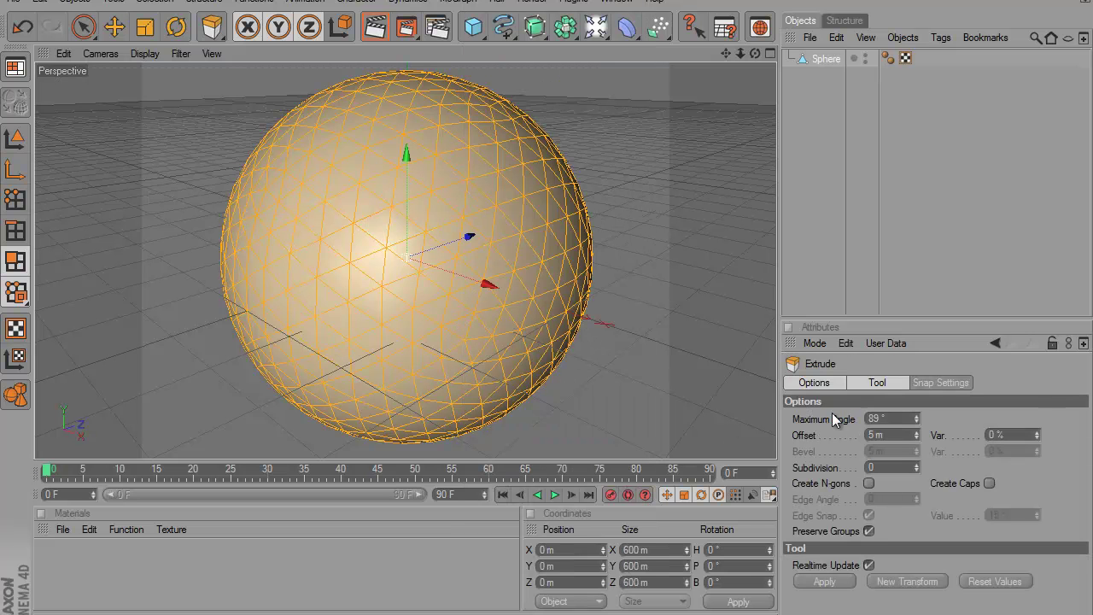
{"action": "left_click", "coordinate": [869, 530]}
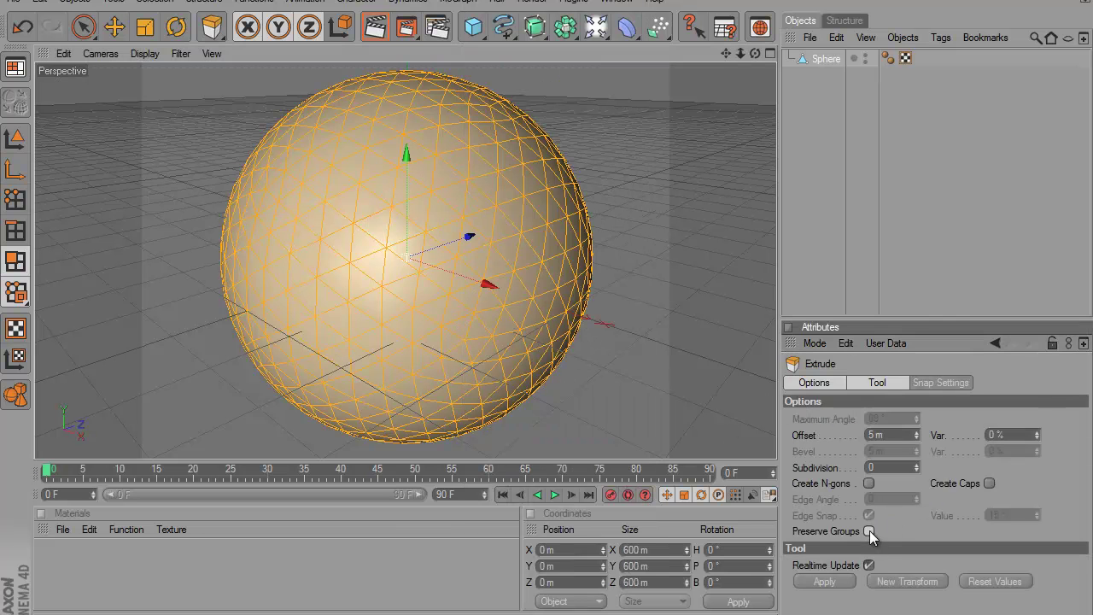
{"action": "double_click", "coordinate": [891, 435]}
{"action": "type", "text": "60"}
{"action": "key", "text": "Return"}
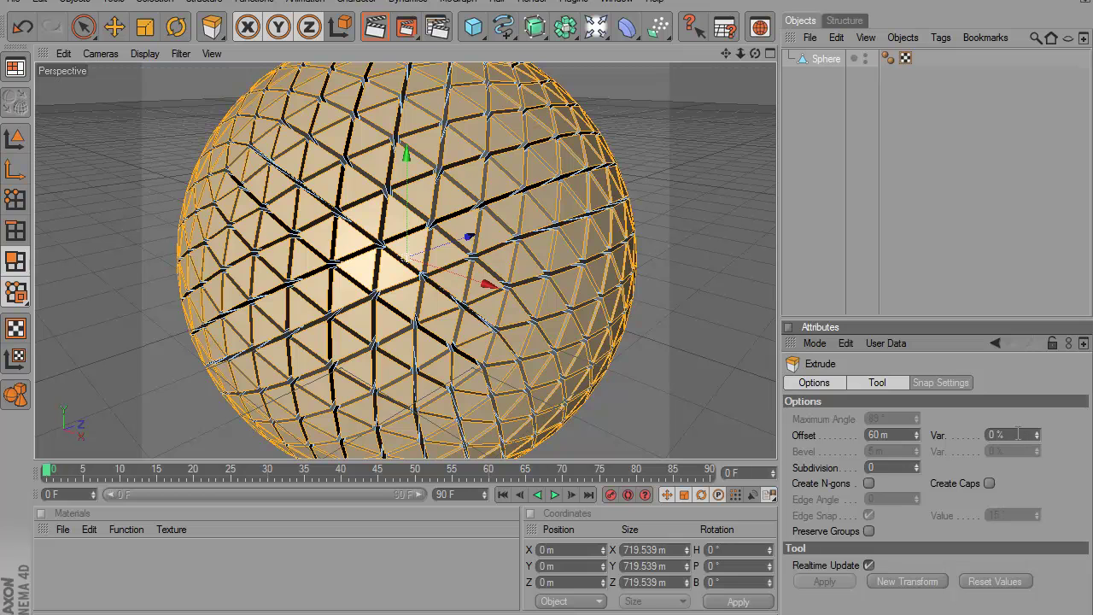
{"action": "double_click", "coordinate": [1018, 434]}
{"action": "type", "text": "90"}
{"action": "key", "text": "Return"}
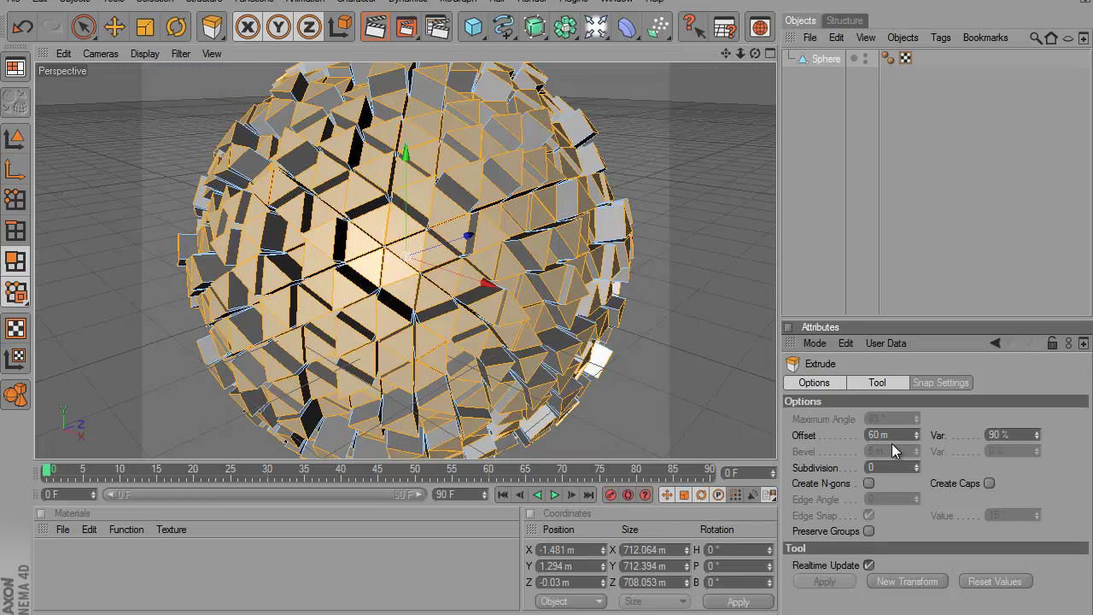
- Render a quick preview of the extruded sphere, then return to the editor view
{"action": "mouse_move", "coordinate": [621, 21]}
{"action": "left_mouse_down"}
{"action": "mouse_move", "coordinate": [693, 72]}
{"action": "mouse_move", "coordinate": [461, 19]}
{"action": "left_mouse_up"}
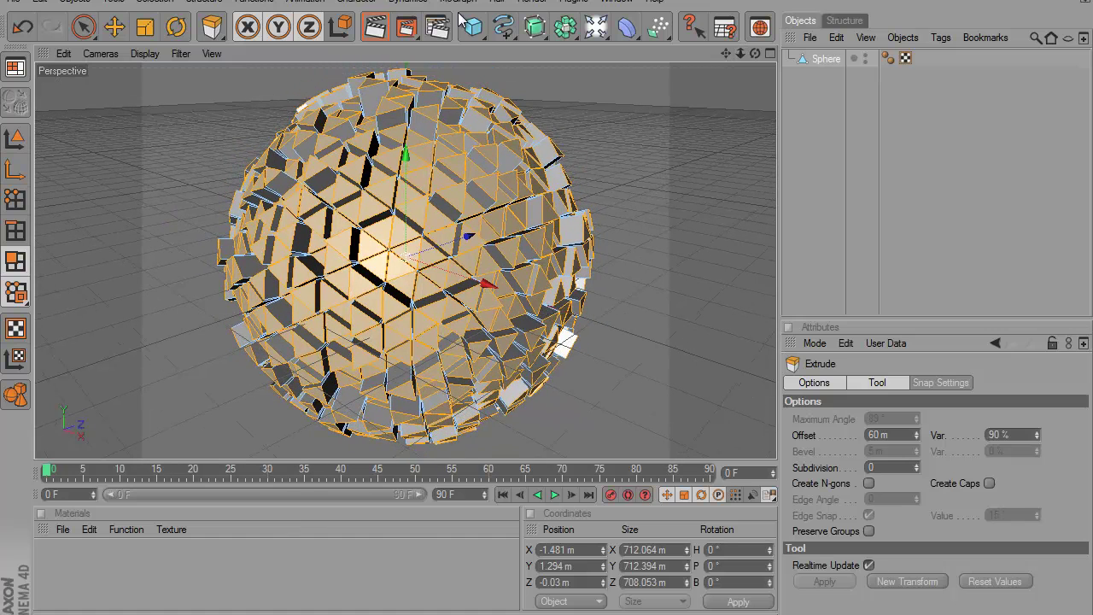
{"action": "left_click", "coordinate": [378, 29]}
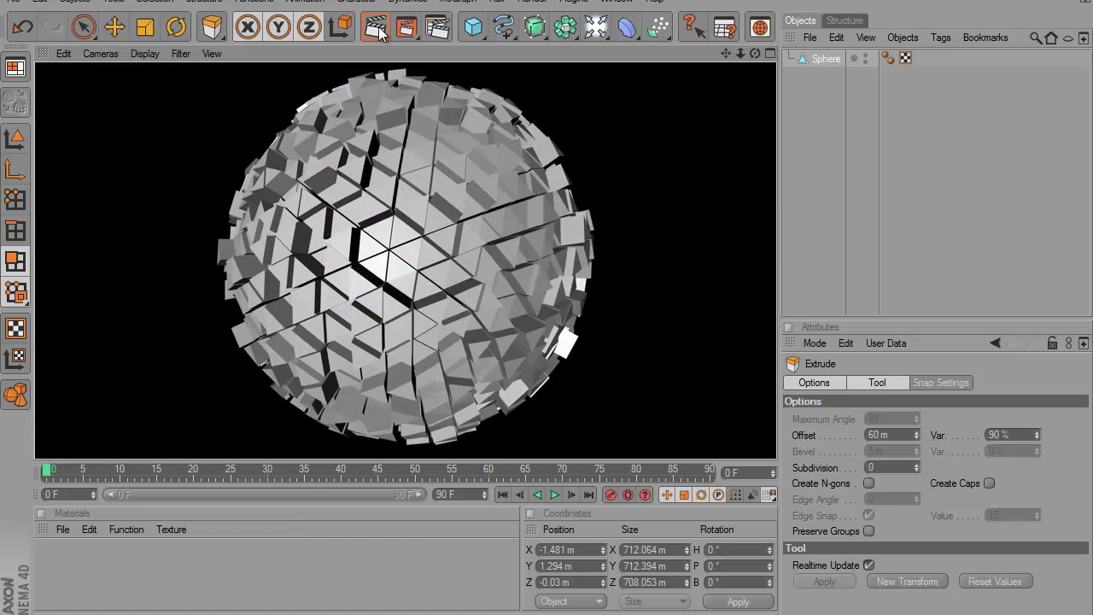
{"action": "left_click", "coordinate": [725, 54]}
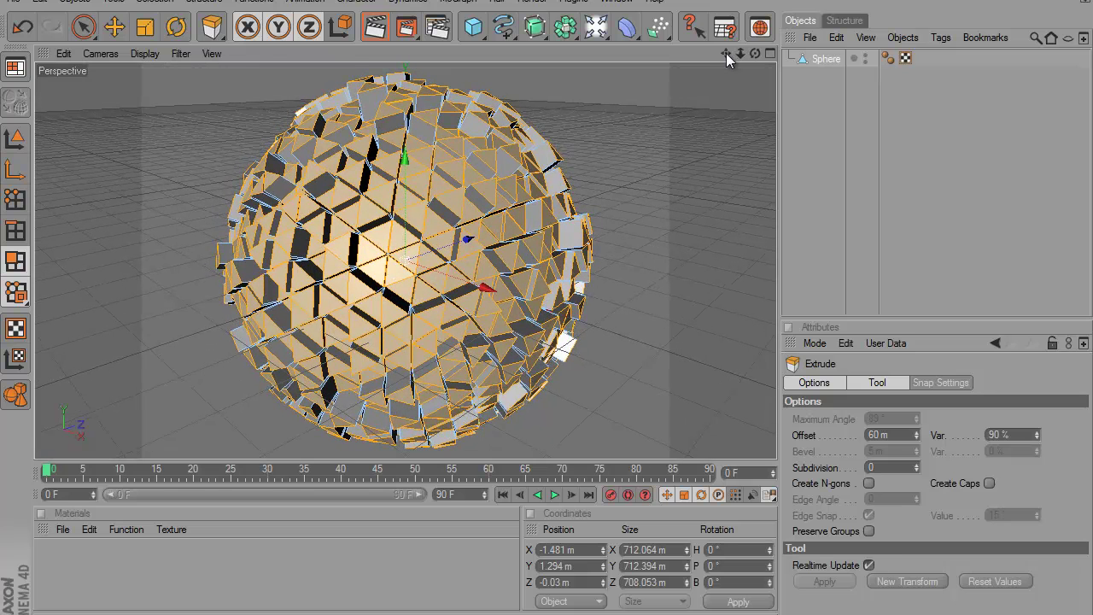
{"action": "left_click_drag", "start_coordinate": [726, 53], "coordinate": [732, 51]}
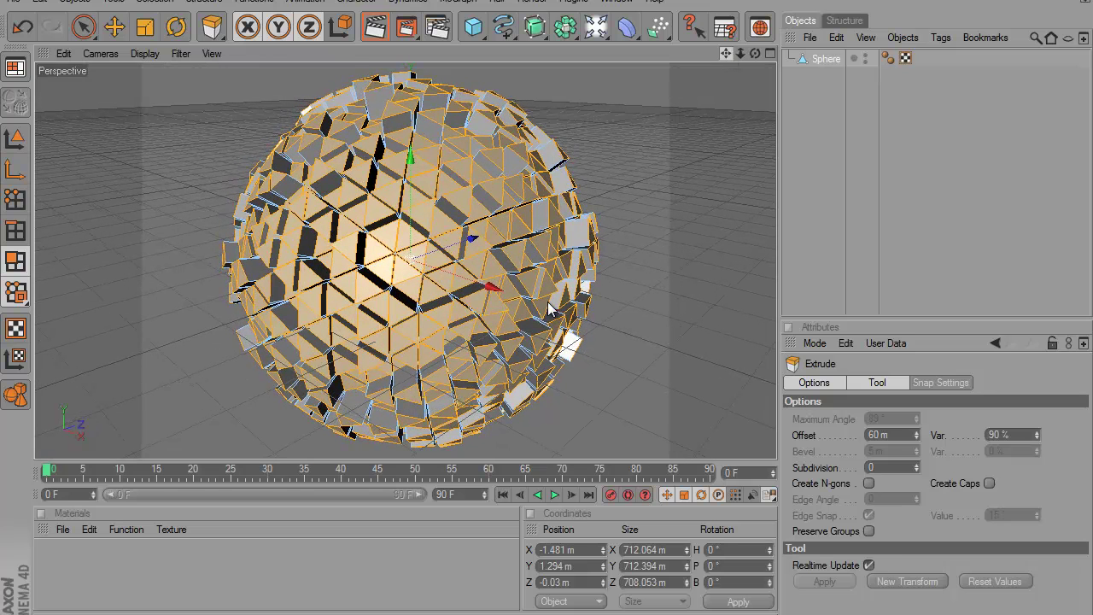
- Add a cube and set its Size X and Size Y to 5000 m each
{"action": "left_click", "coordinate": [475, 28]}
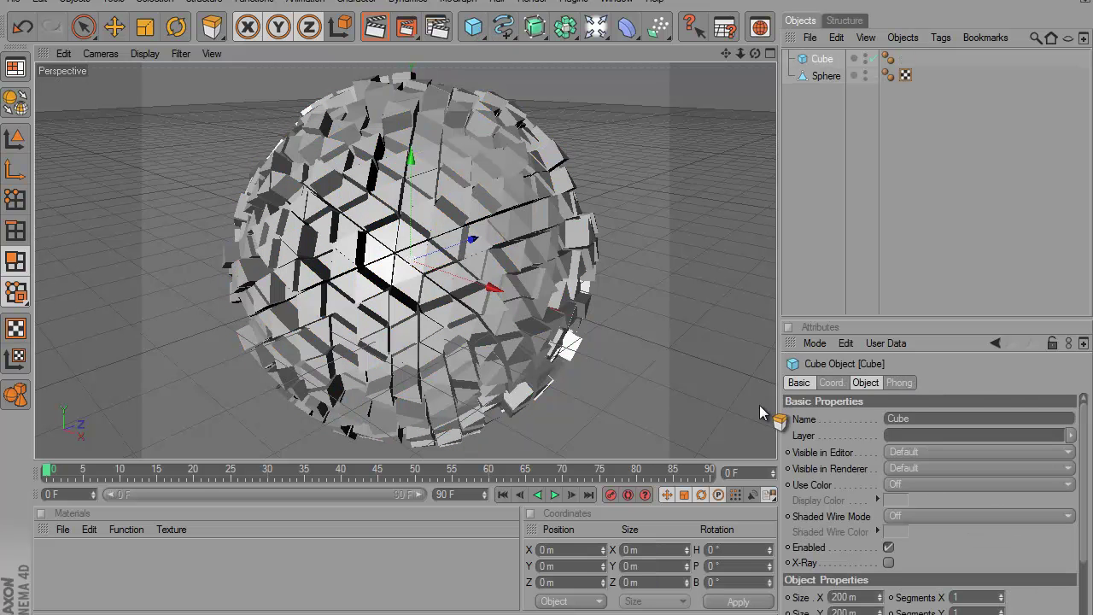
{"action": "left_click", "coordinate": [858, 382]}
{"action": "double_click", "coordinate": [860, 418]}
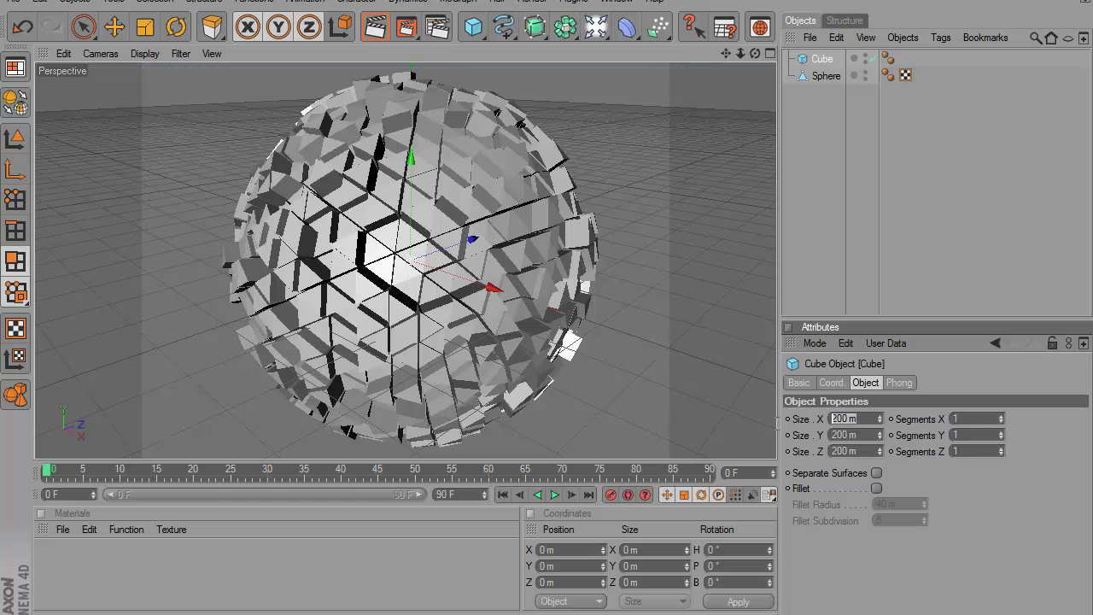
{"action": "type", "text": "5"}
{"action": "type", "text": "000"}
{"action": "key", "text": "Return"}
{"action": "left_click", "coordinate": [845, 435]}
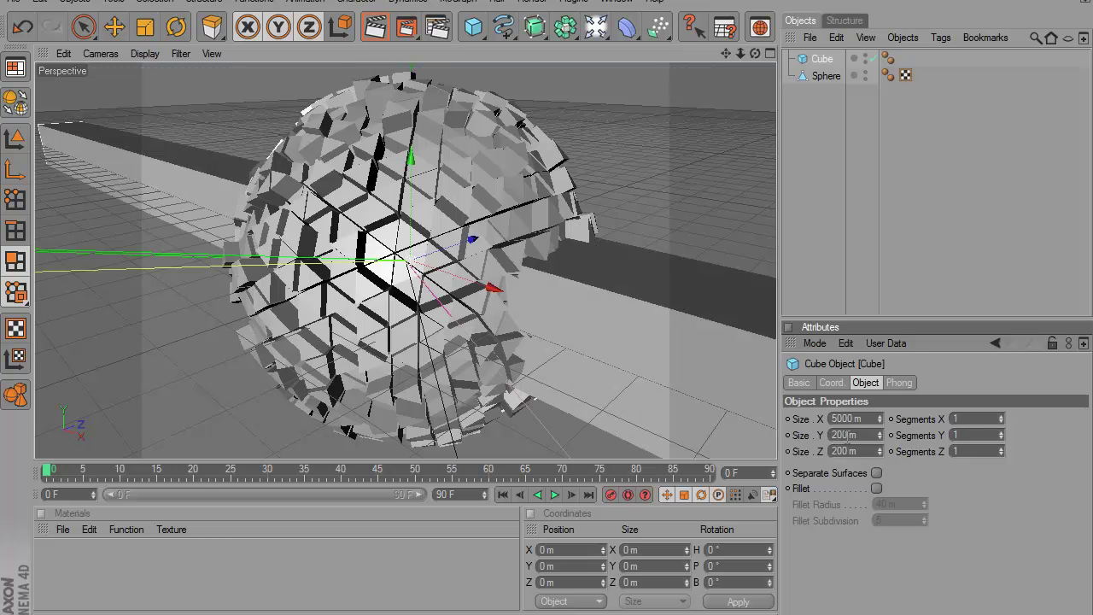
{"action": "double_click", "coordinate": [856, 435]}
{"action": "type", "text": "5"}
{"action": "type", "text": "000"}
{"action": "key", "text": "Return"}
{"action": "left_click", "coordinate": [860, 453]}
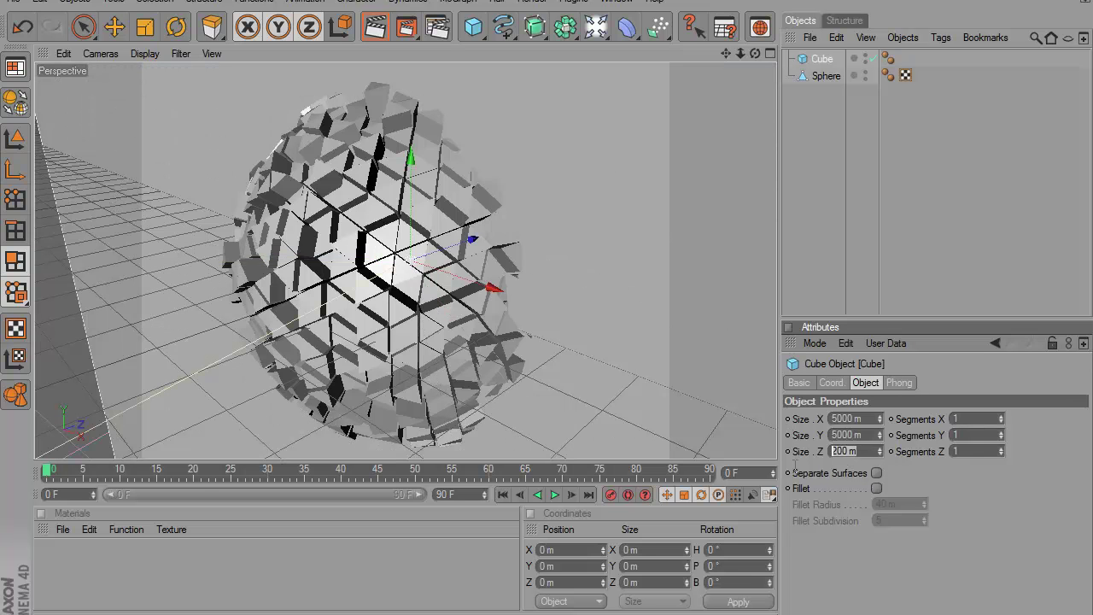
{"action": "type", "text": "5000"}
- Confirm the cube's 5000 m Z size, then add a Floor lowered beneath the sphere
{"action": "key", "text": "Return"}
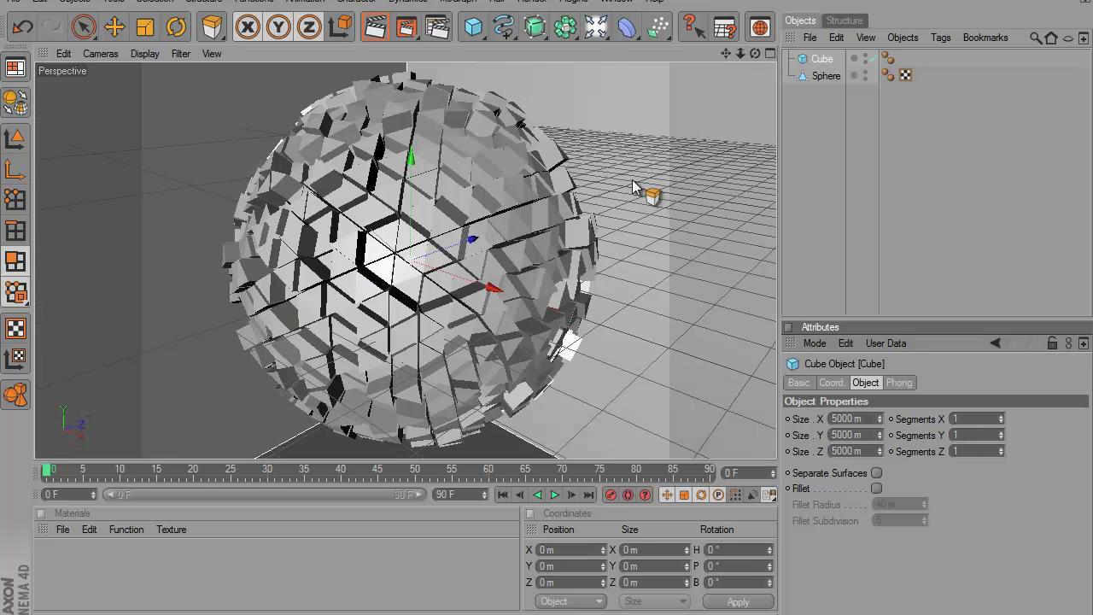
{"action": "left_click", "coordinate": [595, 27]}
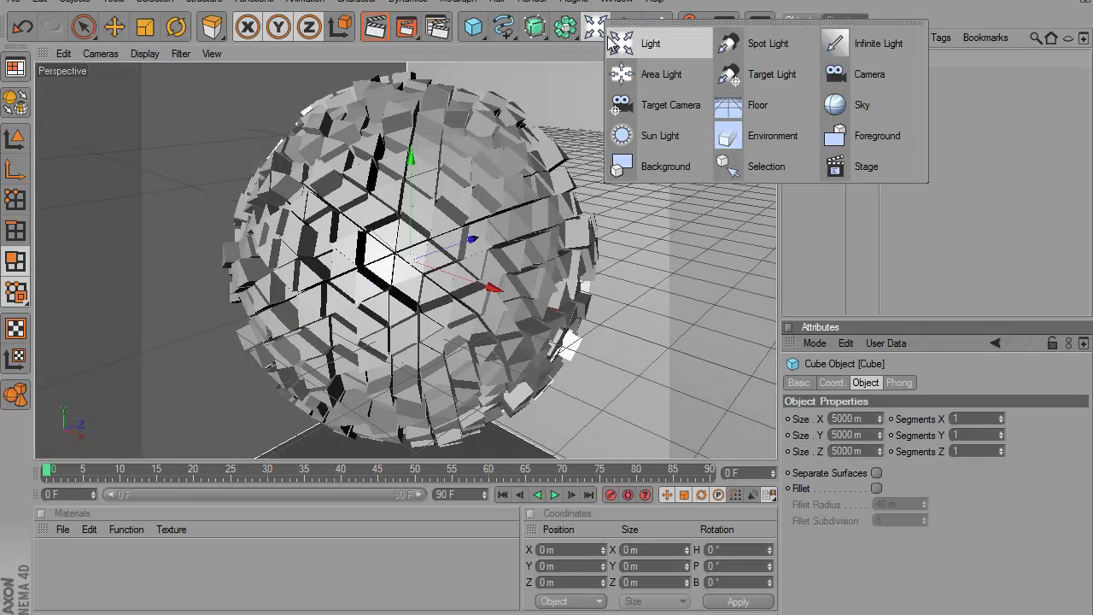
{"action": "left_click", "coordinate": [730, 109]}
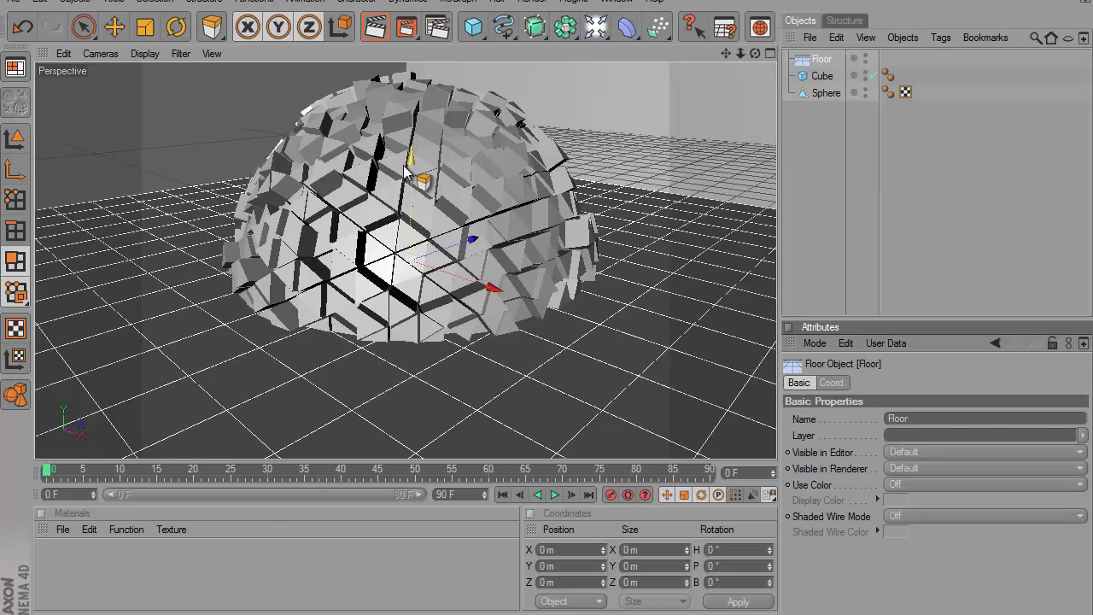
{"action": "left_click_drag", "start_coordinate": [404, 156], "coordinate": [546, 300]}
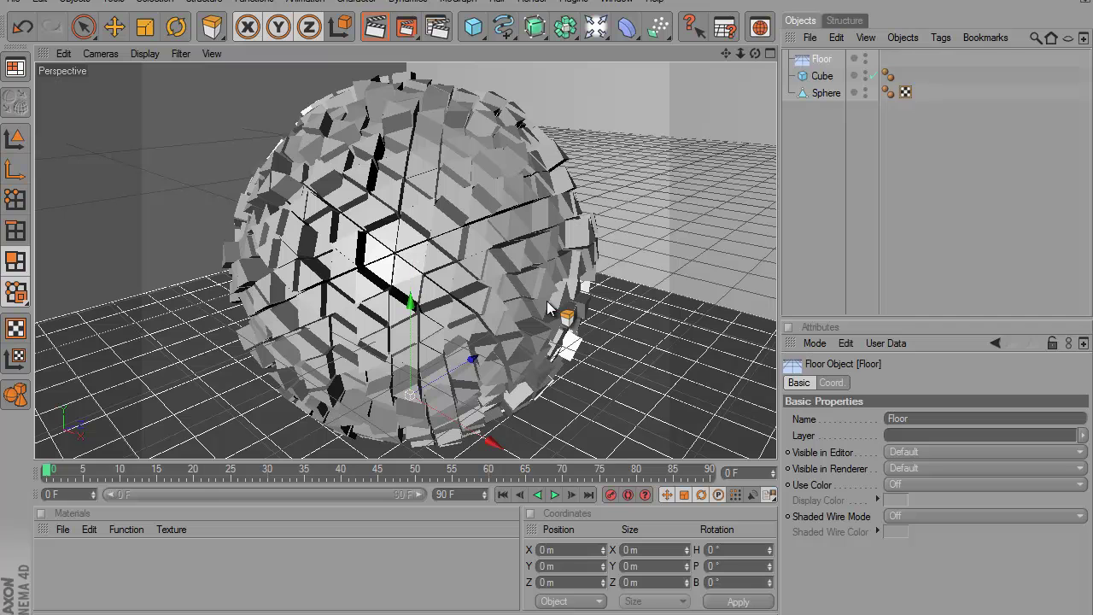
- Create a new material and set its colour to orange (255, 135, 0)
{"action": "double_click", "coordinate": [57, 569]}
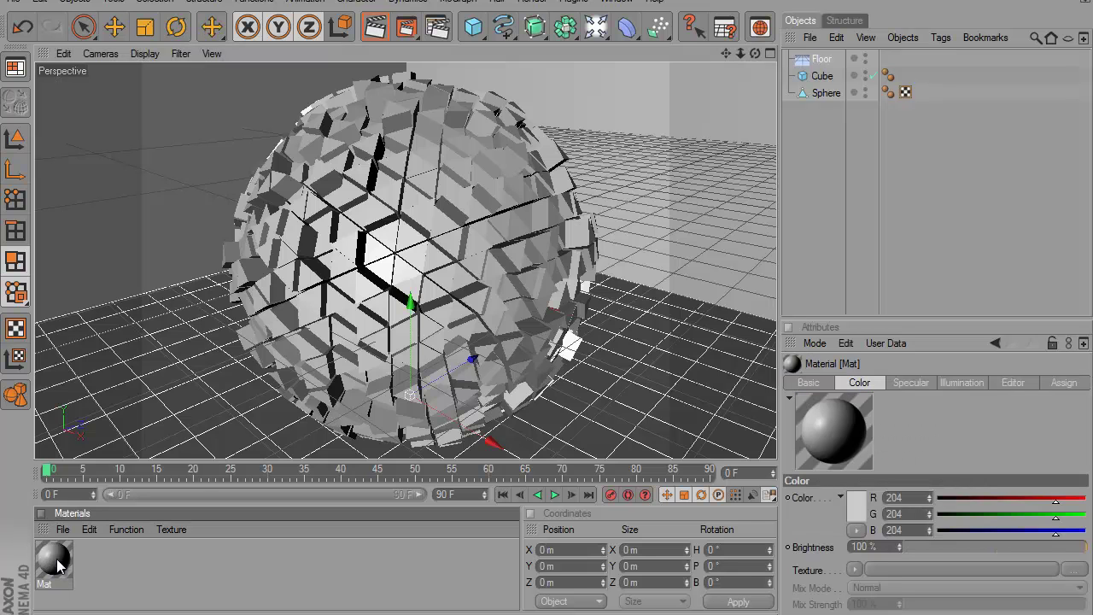
{"action": "double_click", "coordinate": [57, 562]}
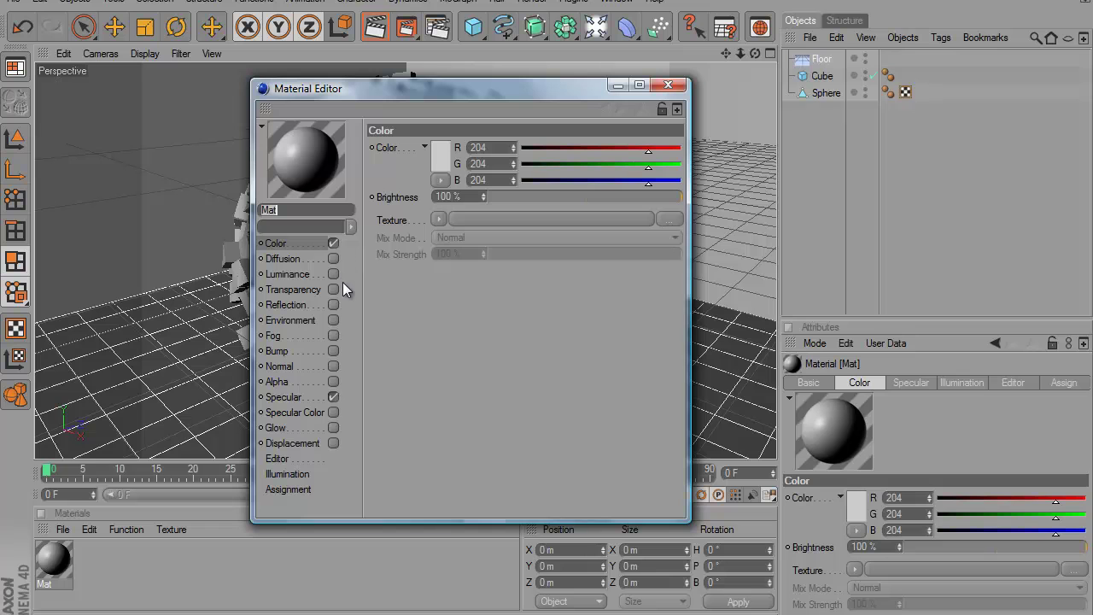
{"action": "left_click", "coordinate": [443, 160]}
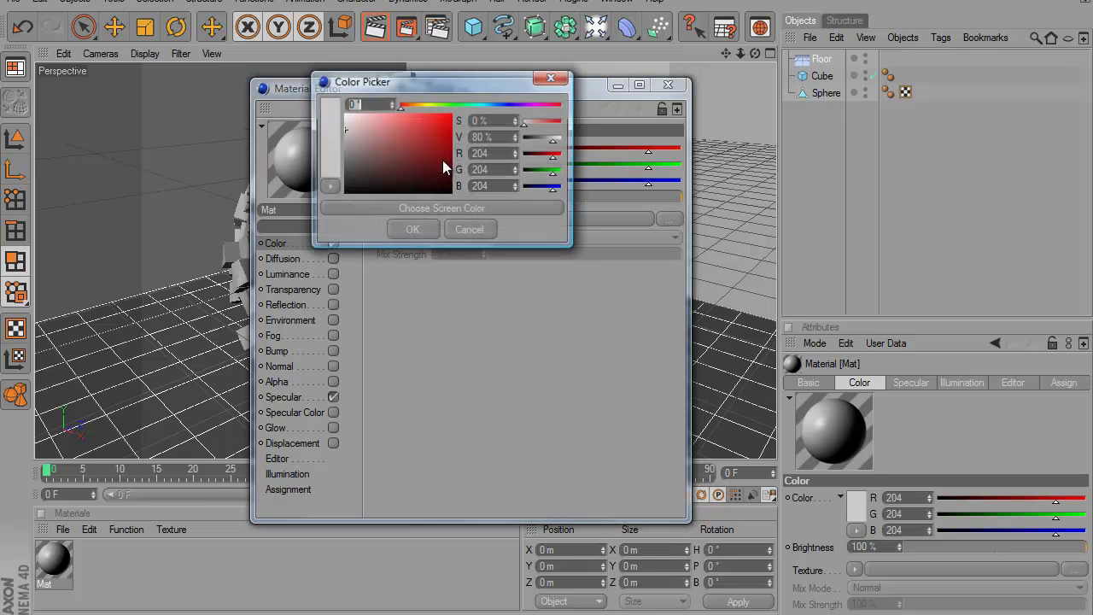
{"action": "left_click_drag", "start_coordinate": [399, 108], "coordinate": [454, 109]}
{"action": "left_click", "coordinate": [417, 122]}
{"action": "left_click", "coordinate": [426, 229]}
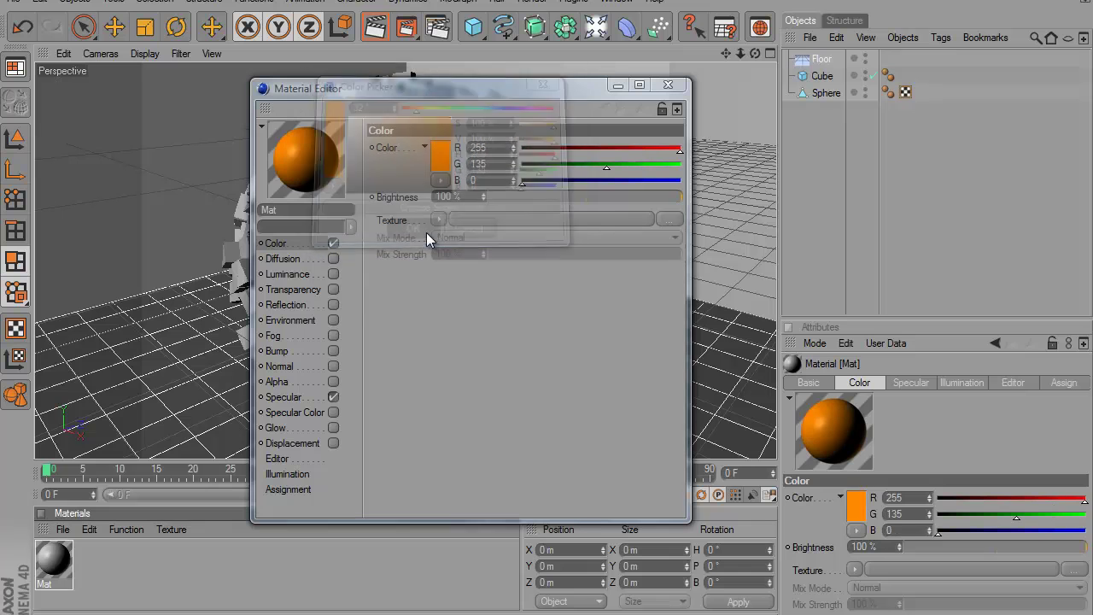
- Enable the material's Reflection with a Fresnel texture
{"action": "left_click", "coordinate": [332, 305]}
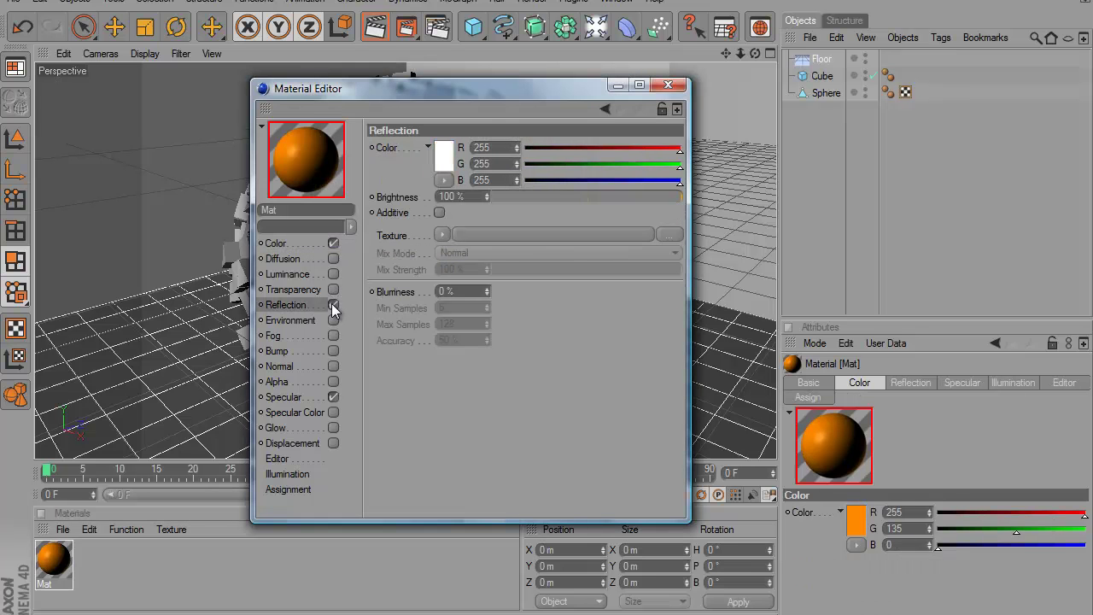
{"action": "left_click", "coordinate": [443, 234]}
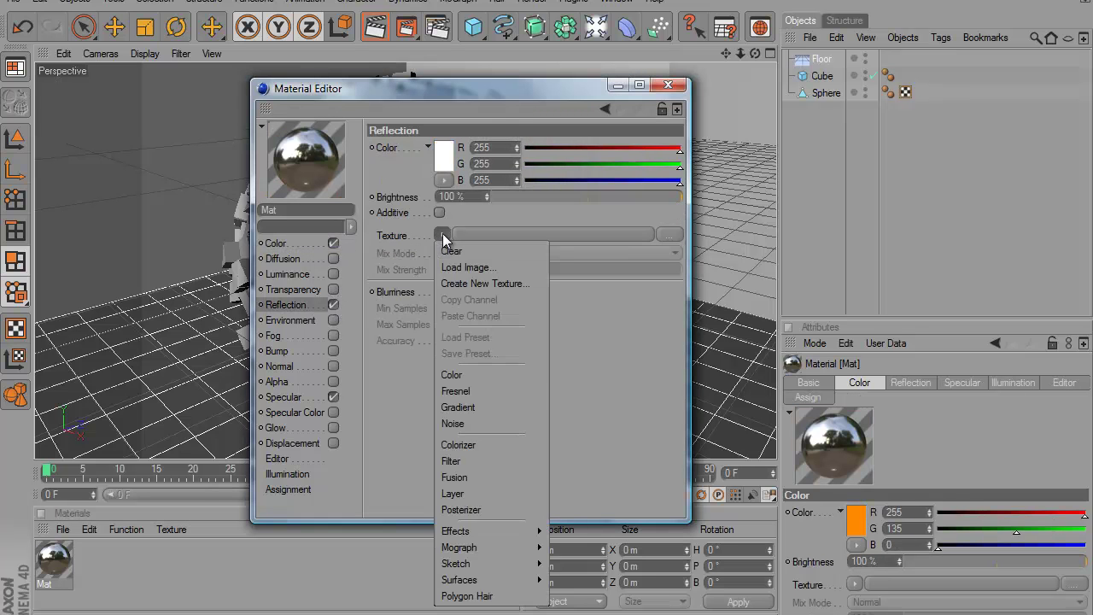
{"action": "left_click", "coordinate": [459, 391]}
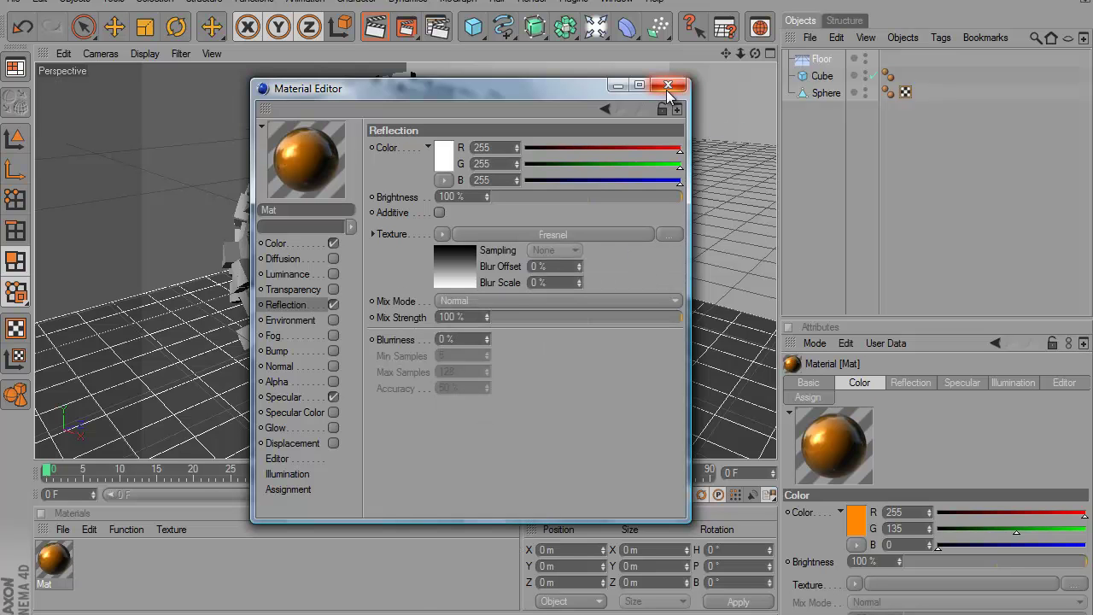
- Change the Mat material's colour to green (0, 255, 25)
{"action": "left_click", "coordinate": [276, 243]}
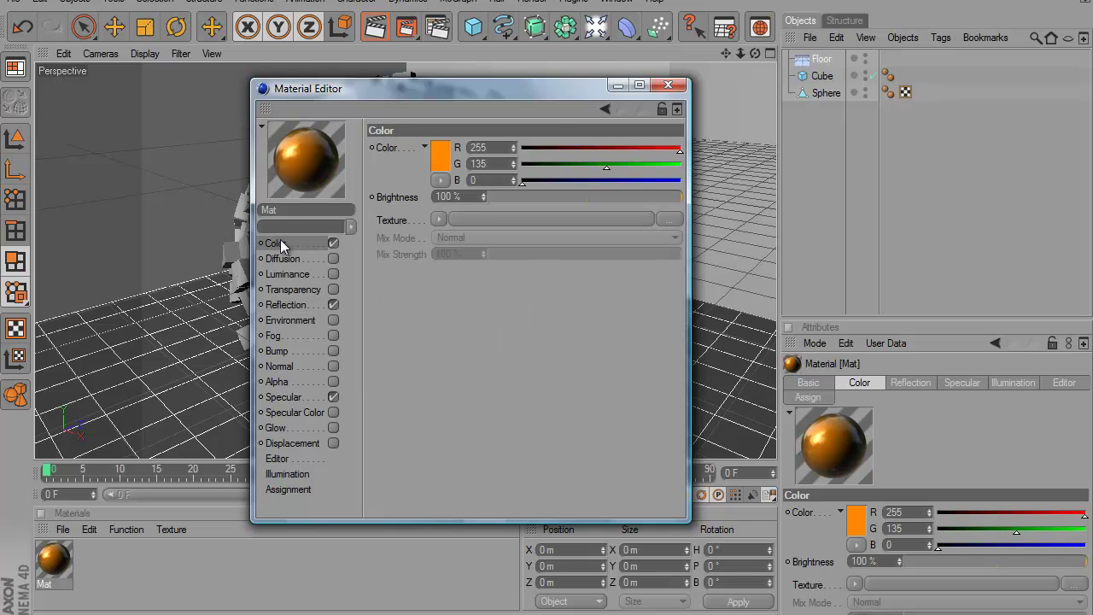
{"action": "left_click", "coordinate": [440, 157]}
{"action": "left_click_drag", "start_coordinate": [432, 101], "coordinate": [453, 103]}
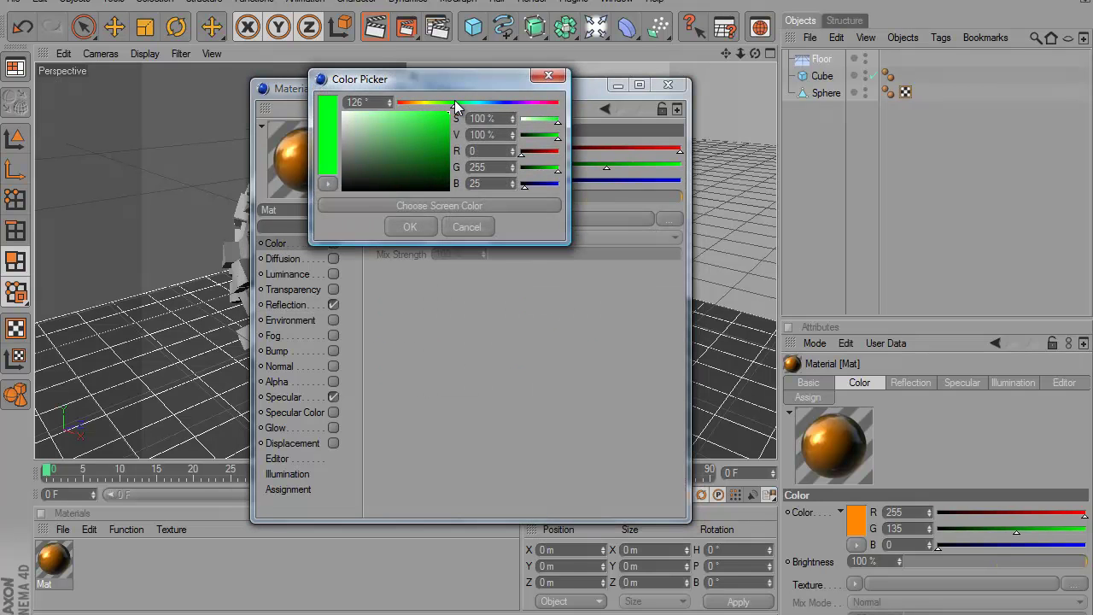
{"action": "left_click", "coordinate": [418, 226]}
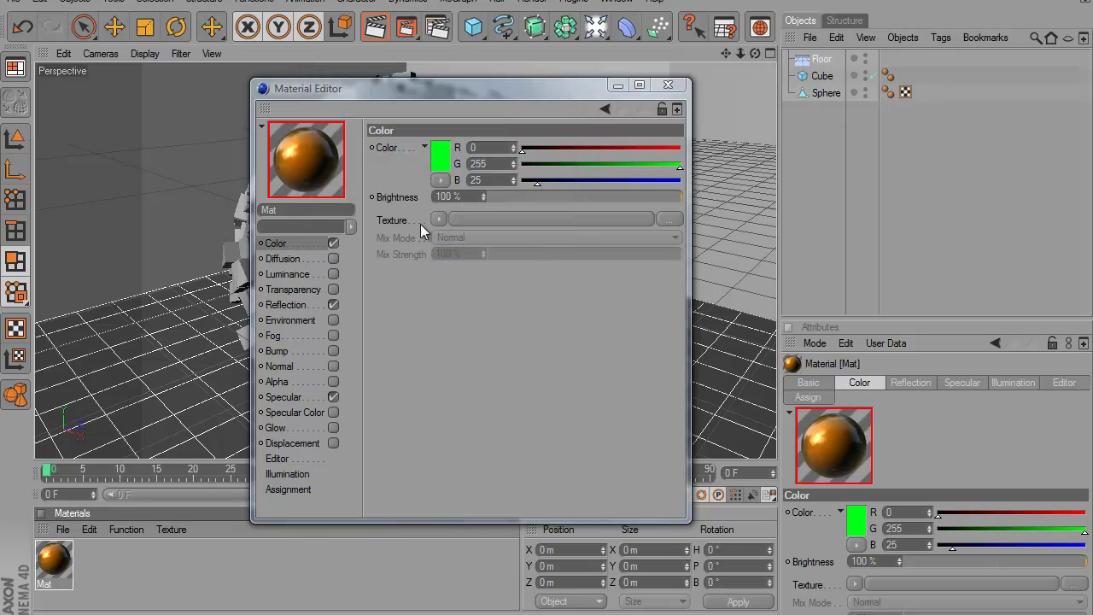
- Apply Mat to the sphere and render a preview of the scene
{"action": "left_click", "coordinate": [668, 85]}
{"action": "mouse_move", "coordinate": [53, 561]}
{"action": "left_mouse_down"}
{"action": "mouse_move", "coordinate": [155, 487]}
{"action": "mouse_move", "coordinate": [820, 94]}
{"action": "left_mouse_up"}
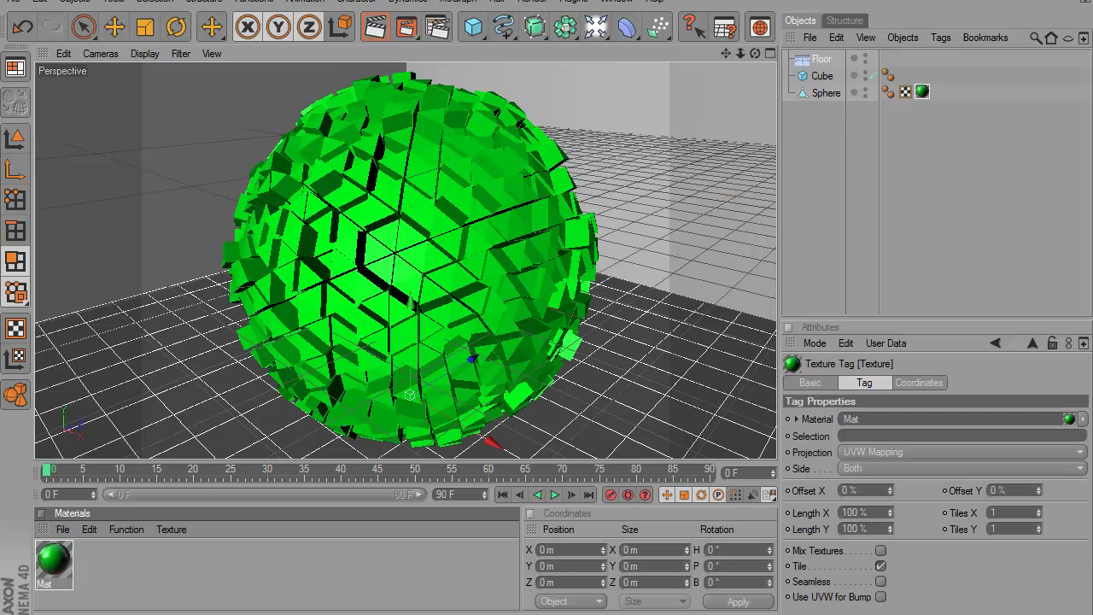
{"action": "left_click", "coordinate": [374, 27]}
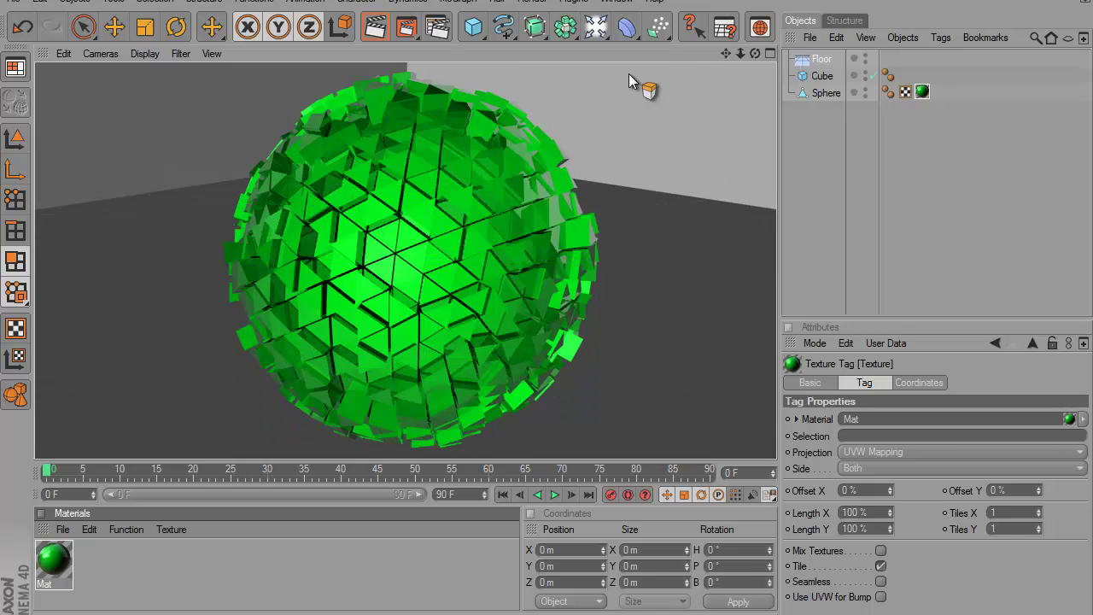
- Add an Ambient Occlusion effect in the Render Settings
{"action": "left_click", "coordinate": [799, 131]}
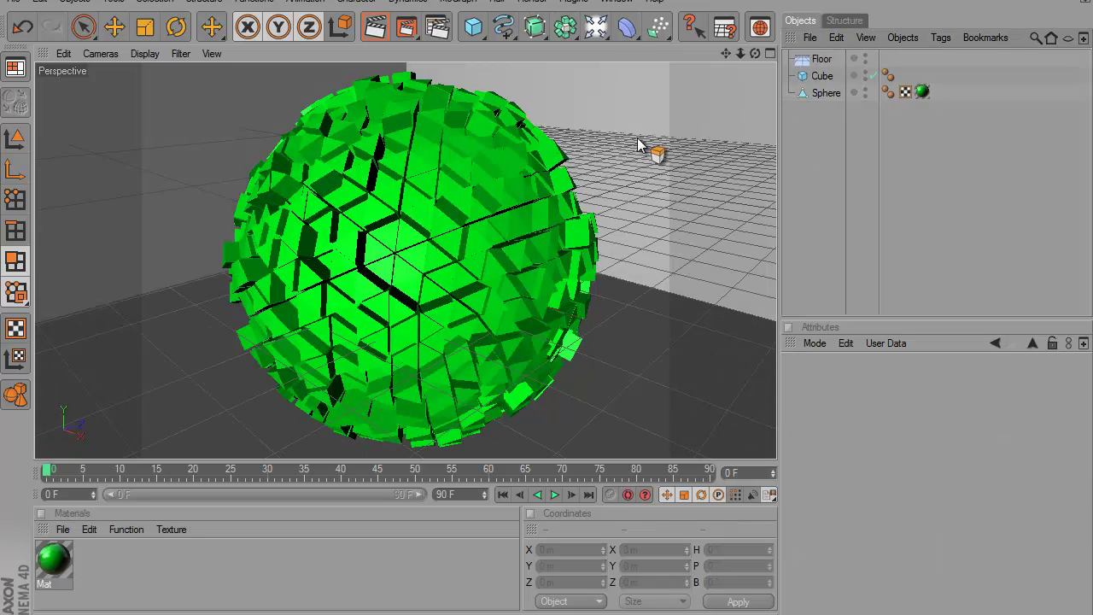
{"action": "left_click", "coordinate": [535, 2]}
{"action": "left_click", "coordinate": [537, 154]}
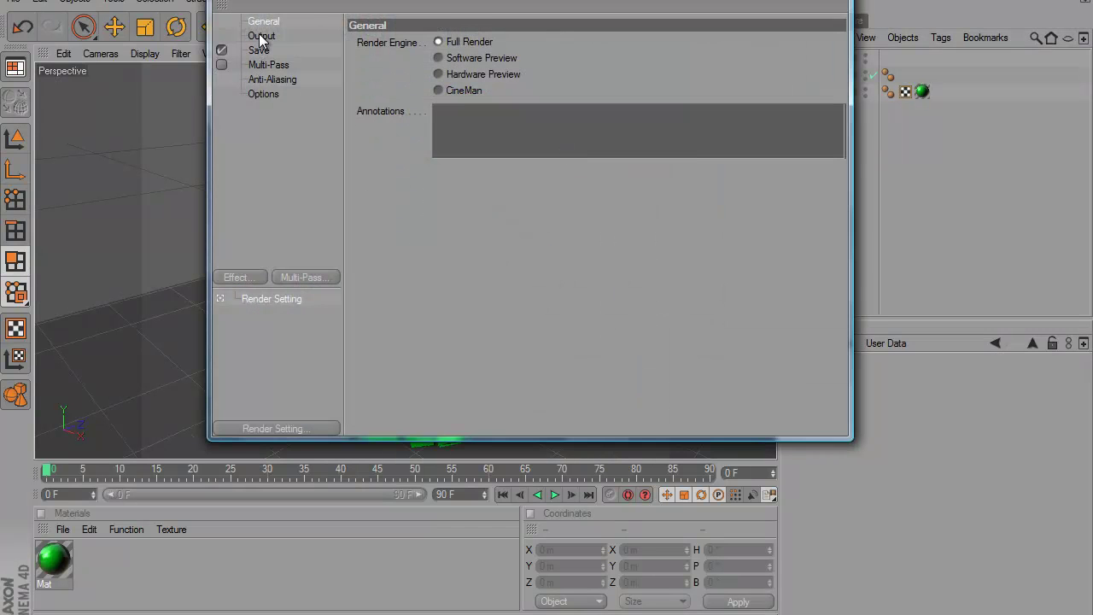
{"action": "left_click", "coordinate": [260, 36]}
{"action": "left_click", "coordinate": [231, 279]}
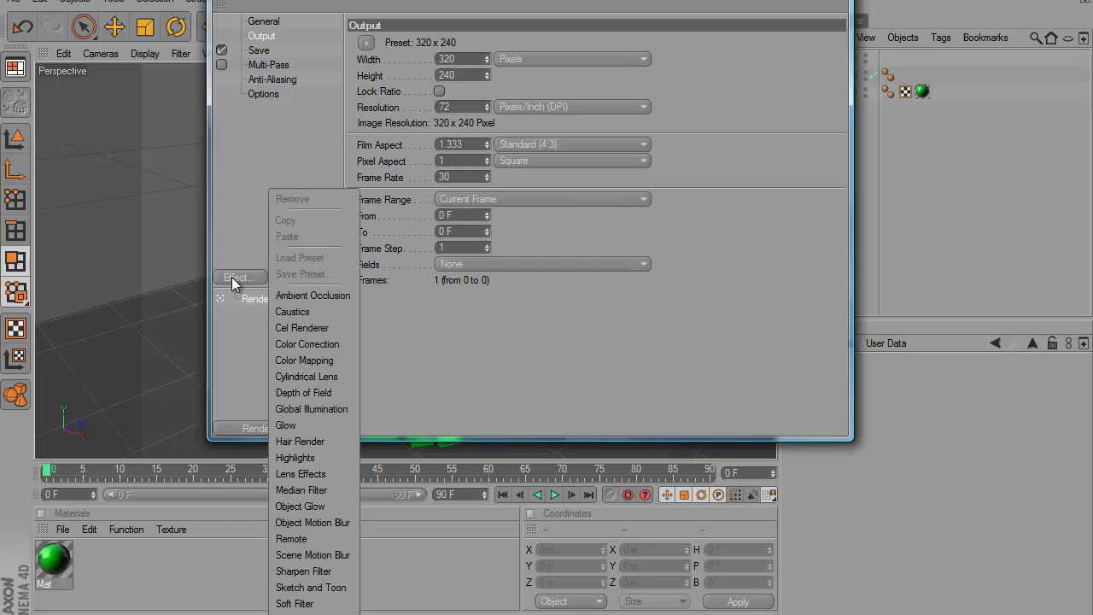
{"action": "left_click", "coordinate": [292, 295]}
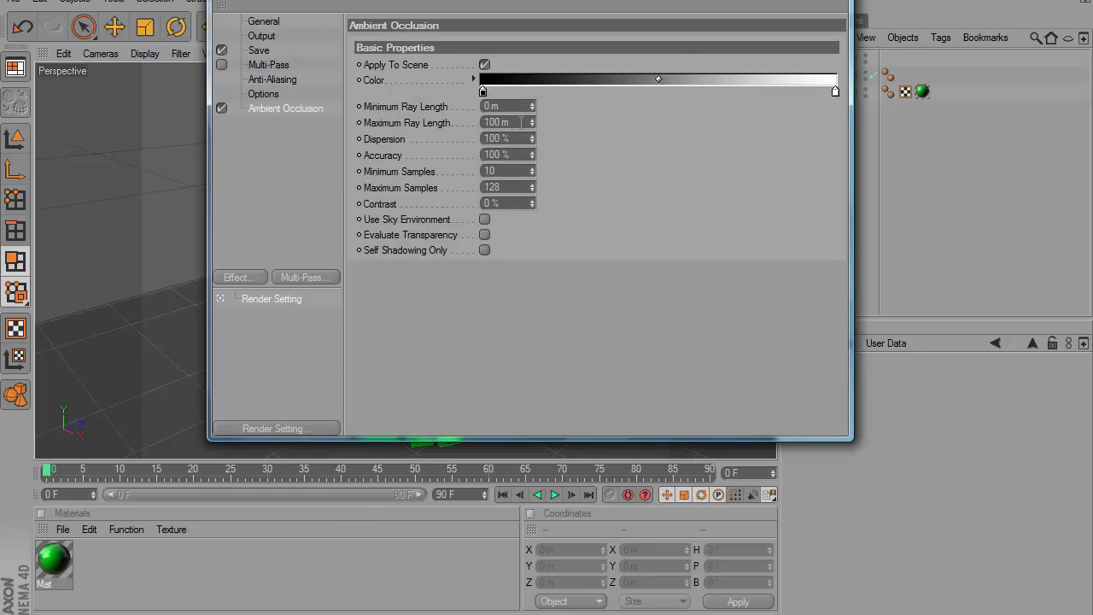
- Set ambient occlusion Maximum Ray Length to 150 m and Contrast to 50%
{"action": "left_click_drag", "start_coordinate": [521, 122], "coordinate": [488, 124]}
{"action": "type", "text": "150"}
{"action": "key", "text": "Return"}
{"action": "left_click_drag", "start_coordinate": [518, 204], "coordinate": [424, 220]}
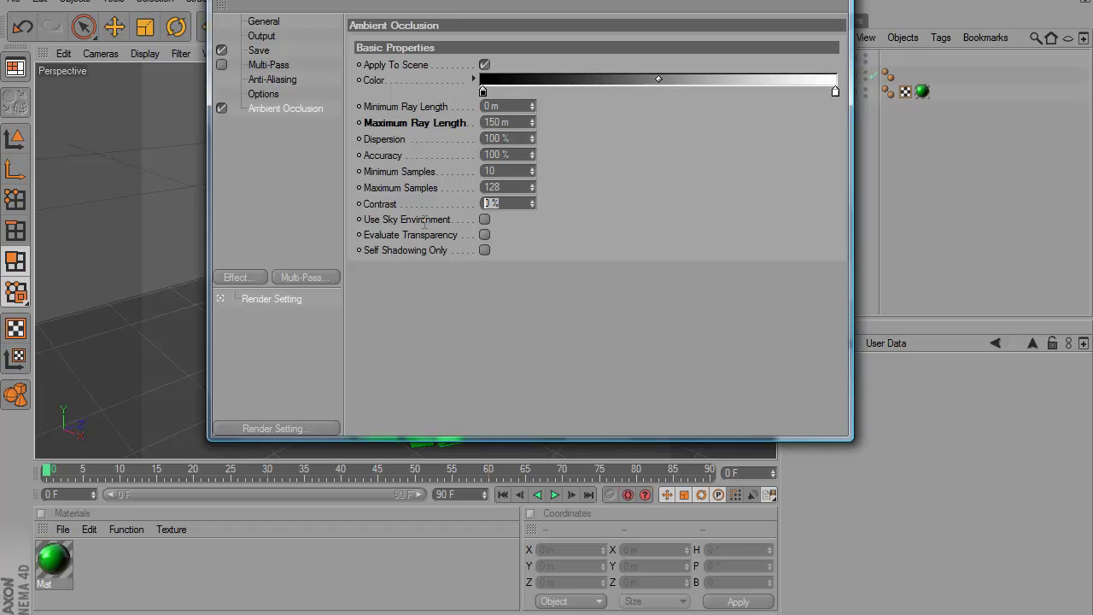
{"action": "type", "text": "50"}
{"action": "key", "text": "Return"}
{"action": "key", "text": "Escape"}
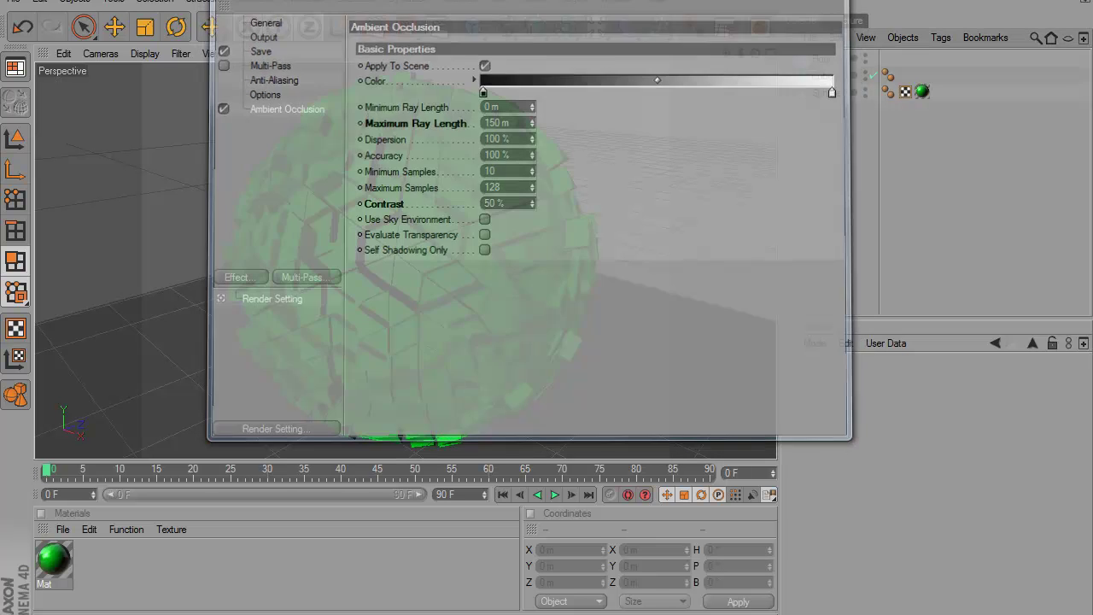
{"action": "left_click_drag", "start_coordinate": [741, 53], "coordinate": [553, 309]}
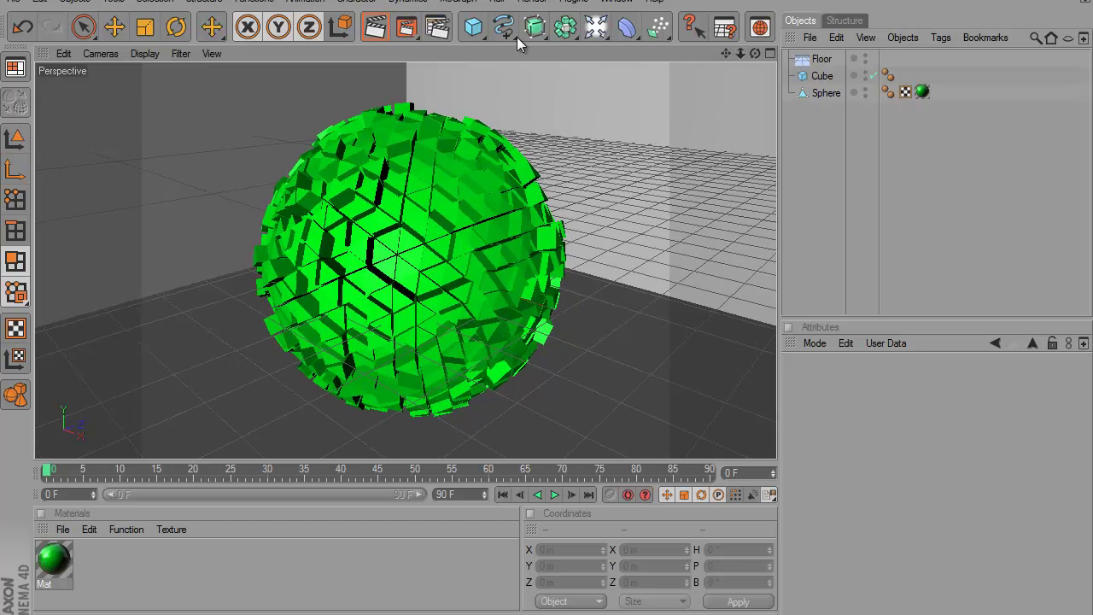
{"action": "left_click", "coordinate": [377, 28]}
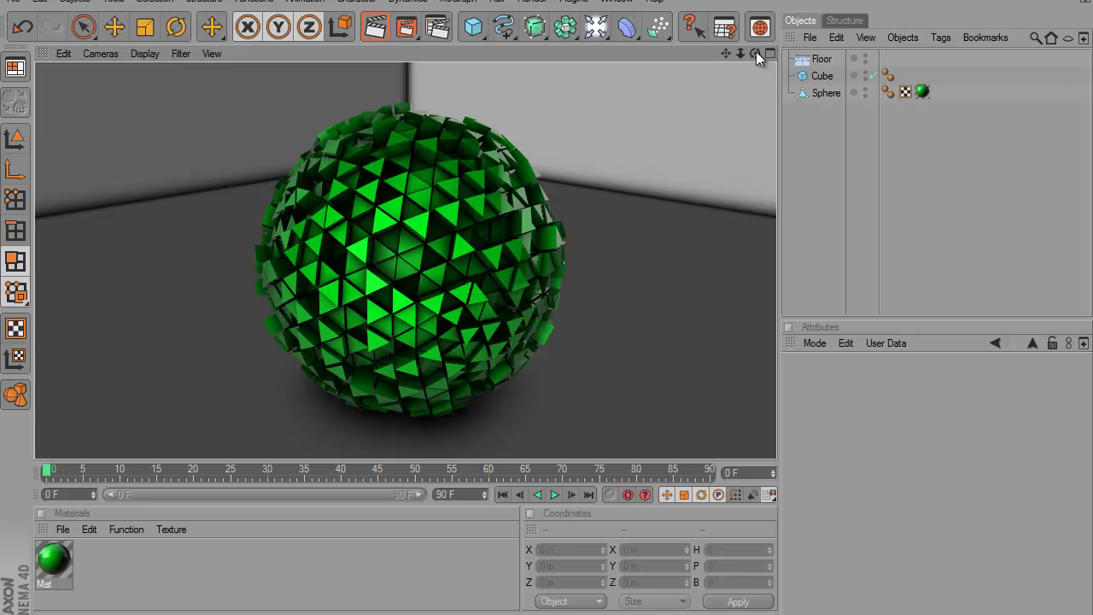
{"action": "left_click", "coordinate": [546, 308]}
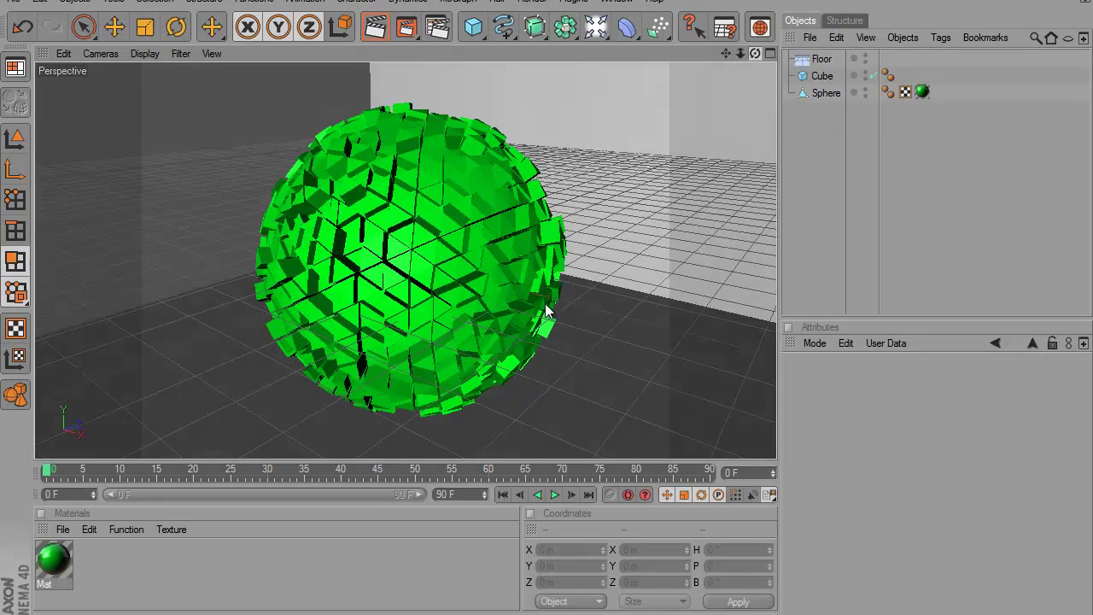